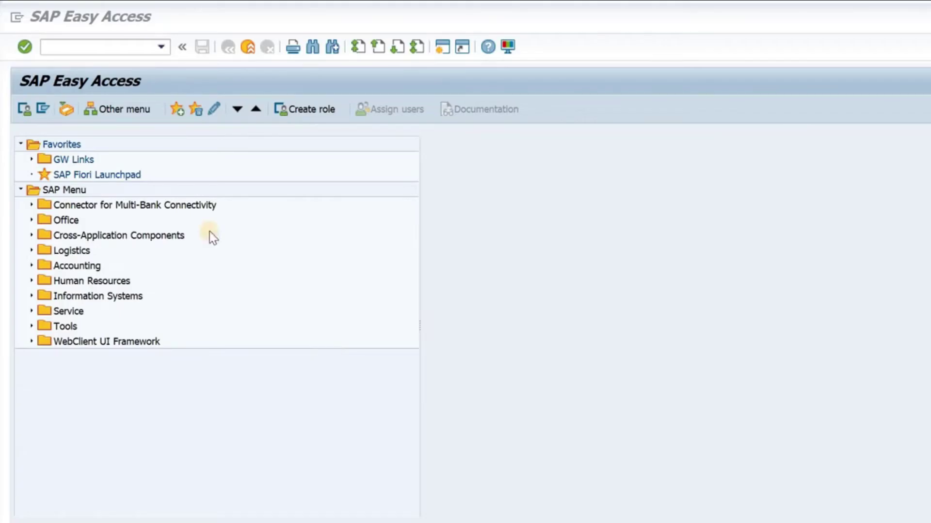
Start transaction ME51N to create a new NB purchase requisition.
left_click(76, 46)
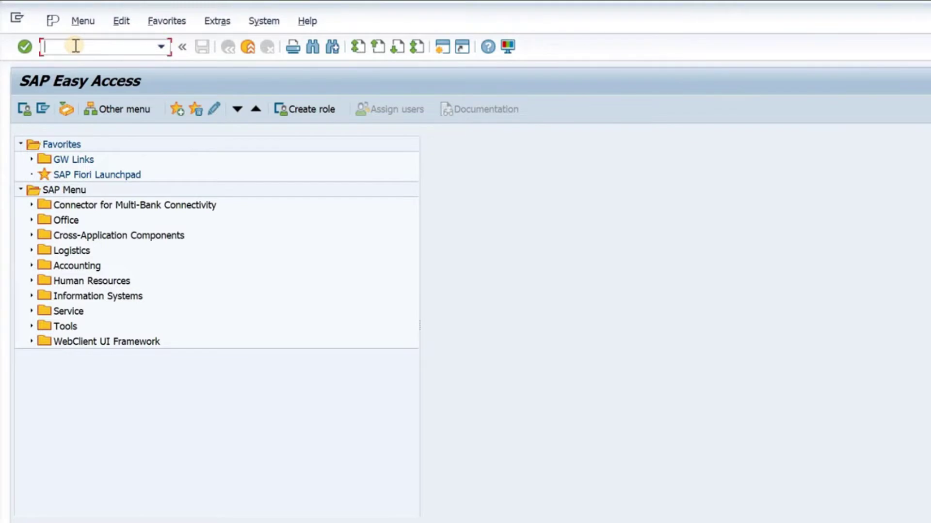
type("me51n")
key("Return")
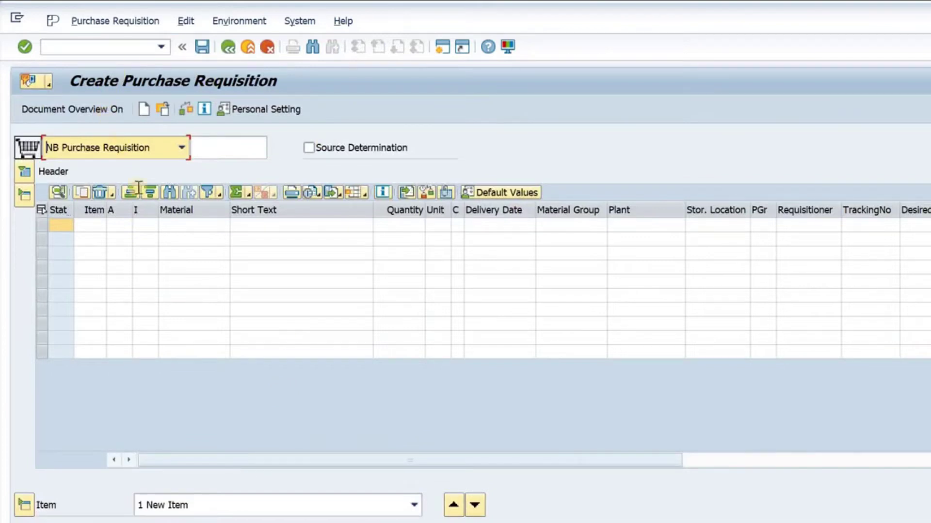
Add item 10 with material RM128.
key("Delete")
left_click(171, 225)
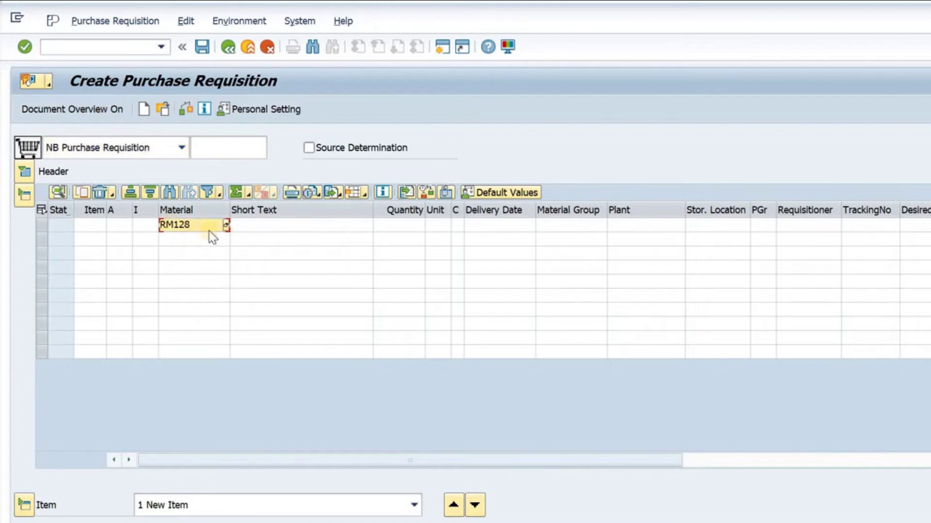
key("Return")
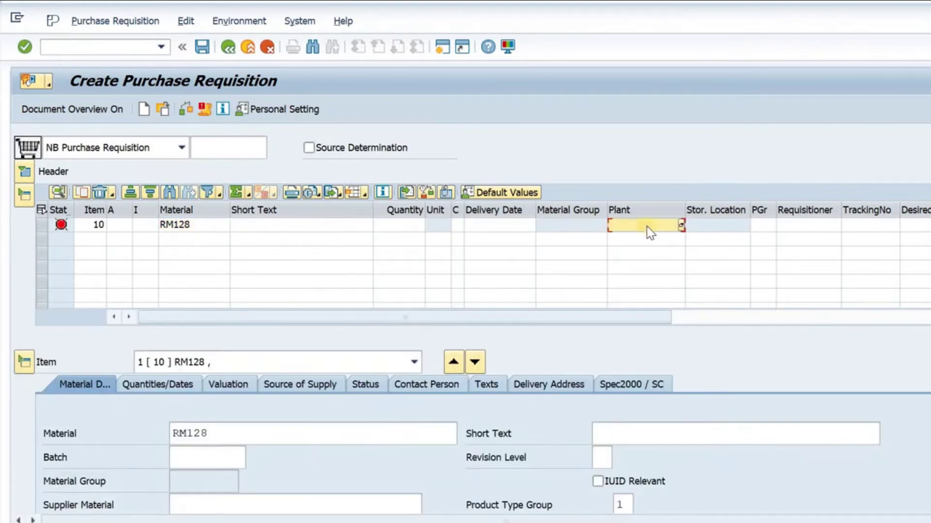
Give item 10 plant 1210 (Lyon) and a quantity of 10.
left_click(681, 225)
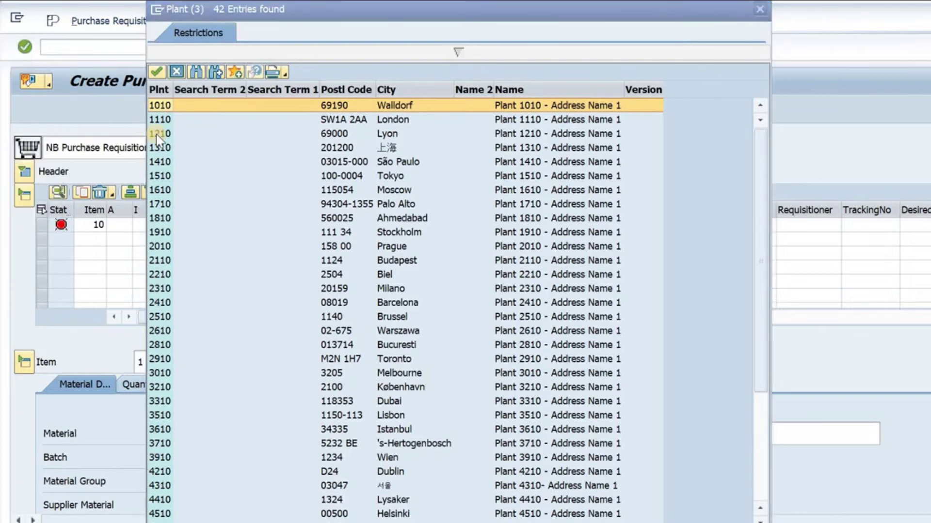
double_click(165, 136)
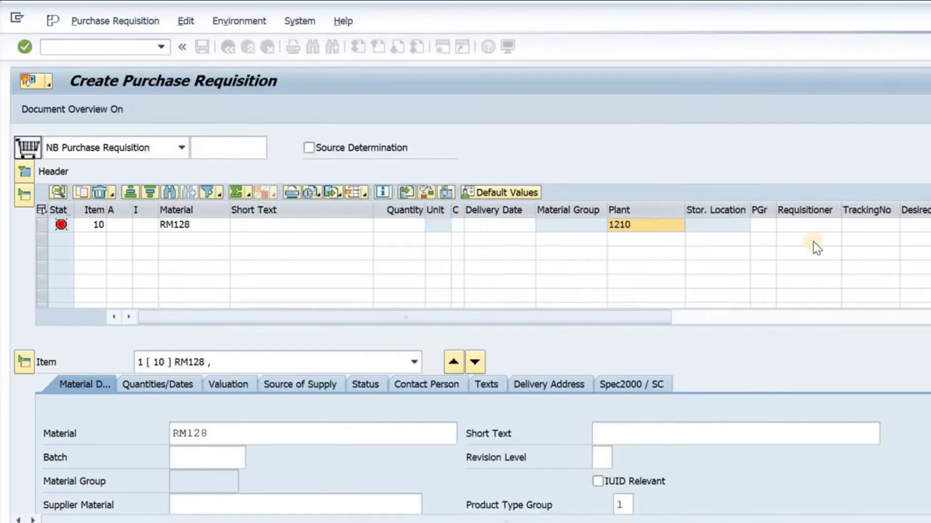
left_click(400, 225)
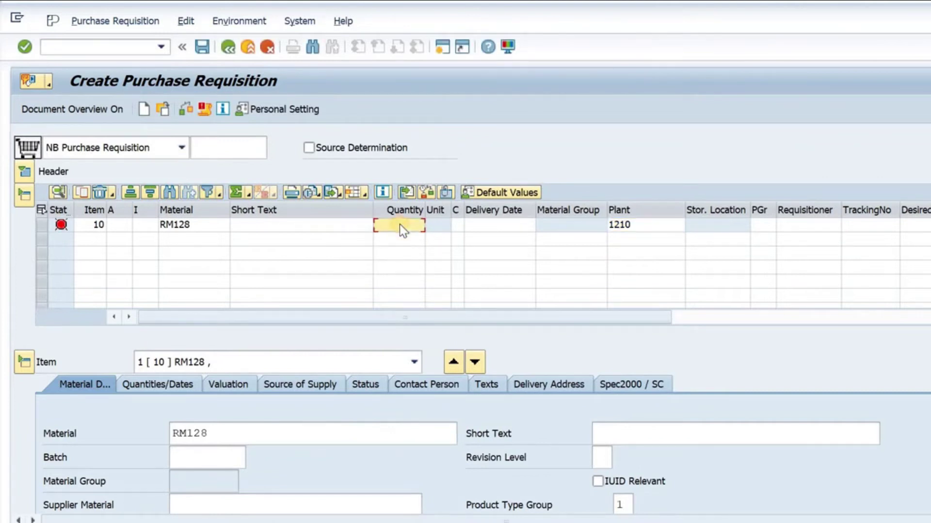
type("10")
key("Return")
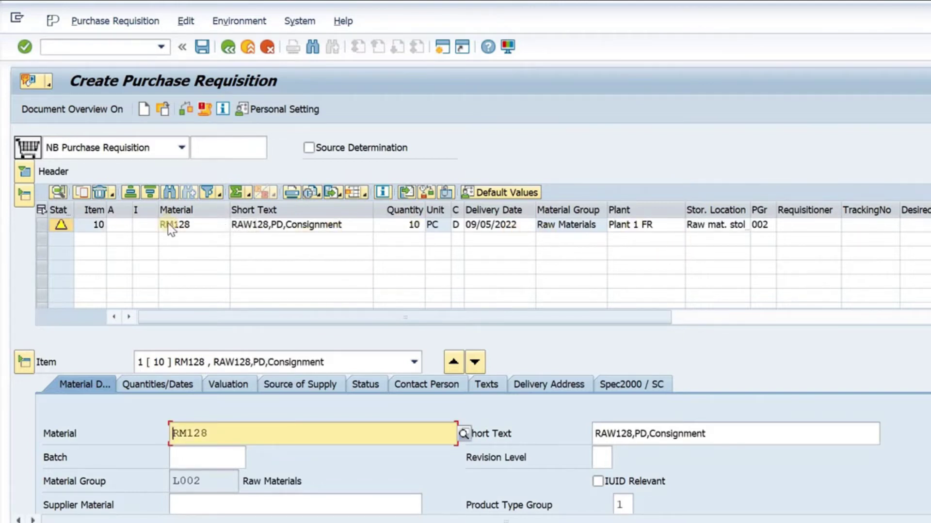
Pick 31 August 2022 from the calendar as item 10's delivery date.
left_click(530, 227)
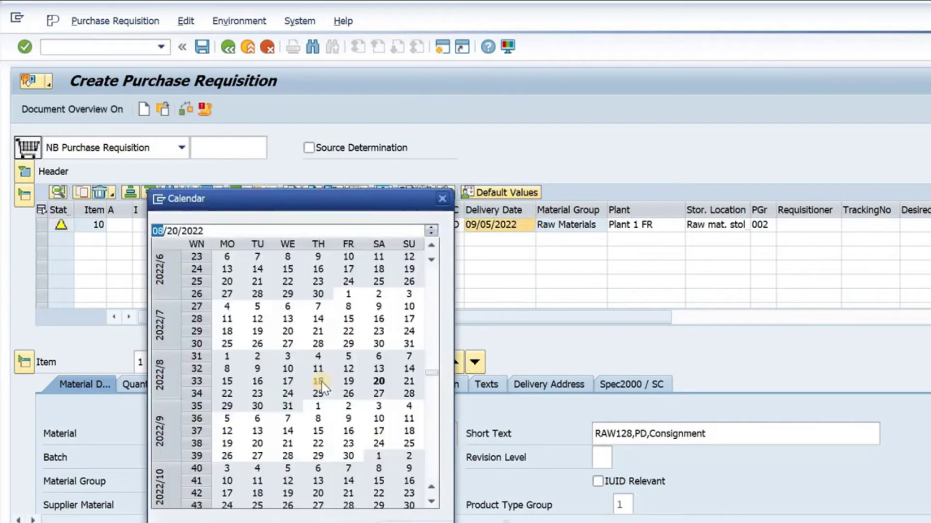
double_click(286, 407)
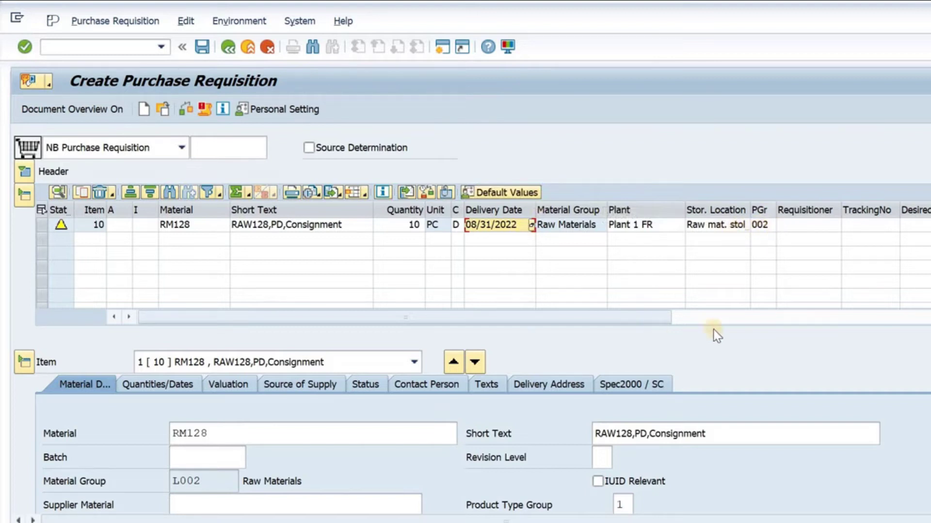
scroll(518, 257, "right", 5)
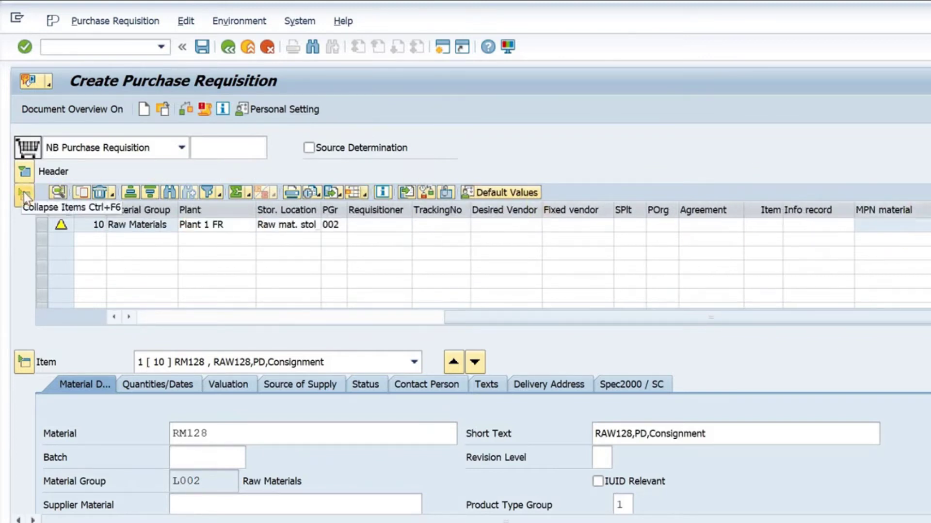
left_click(153, 319)
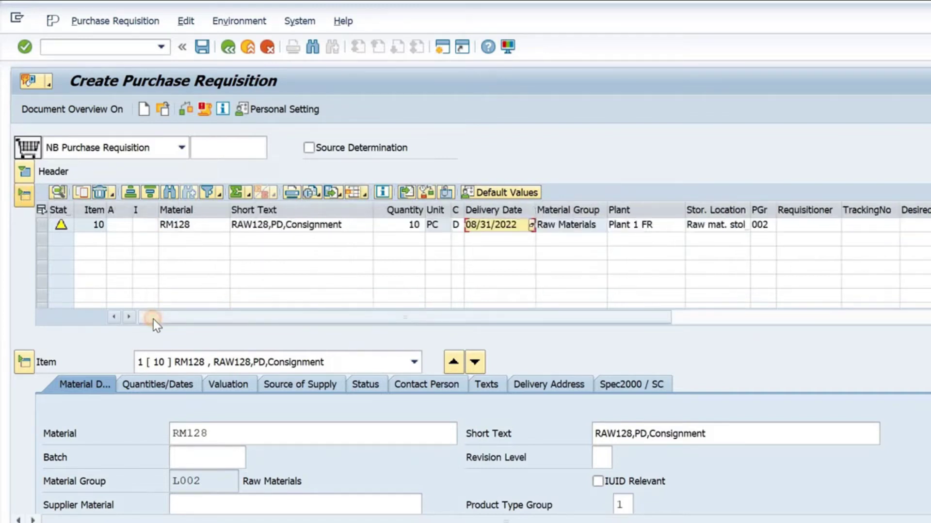
left_click(120, 225)
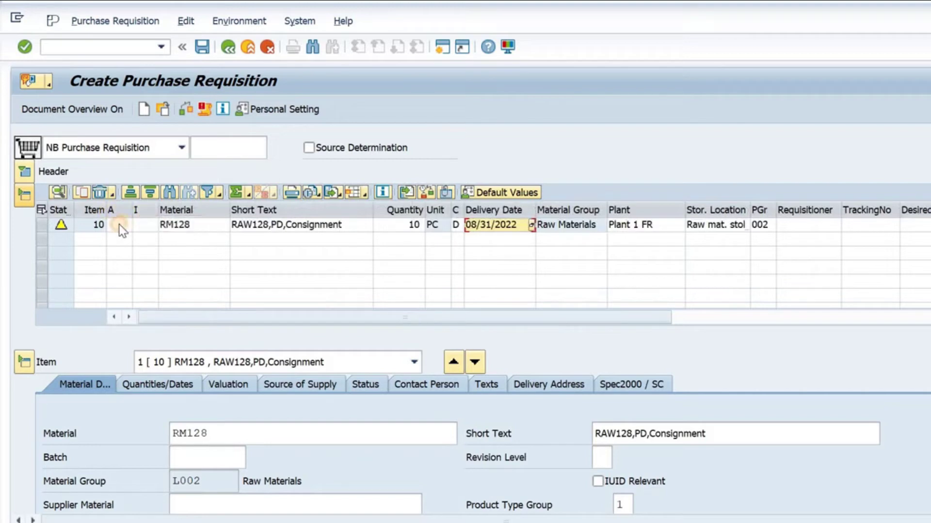
left_click(130, 225)
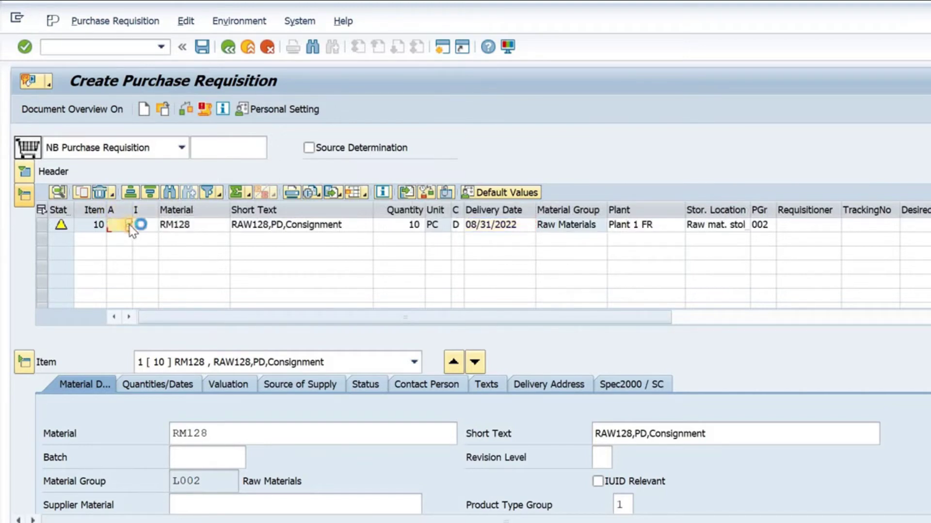
left_click(129, 224)
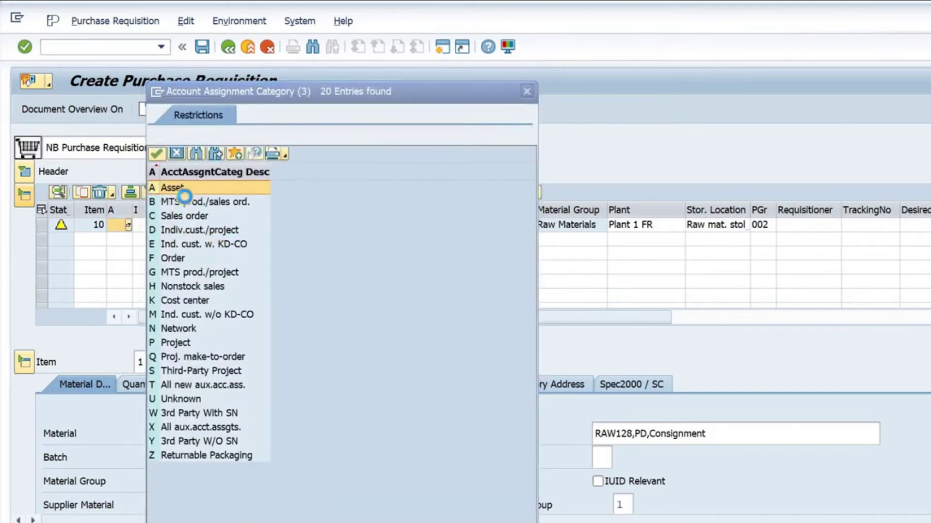
double_click(189, 301)
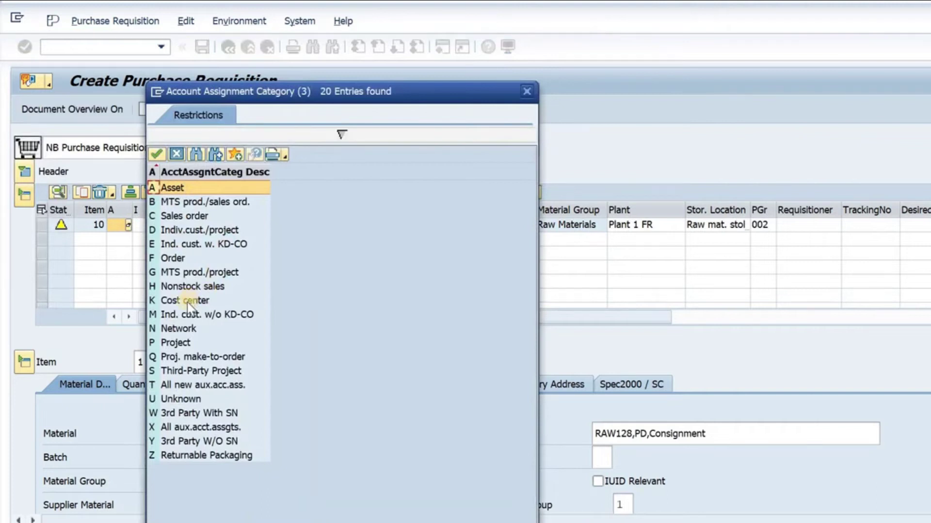
left_click(170, 343)
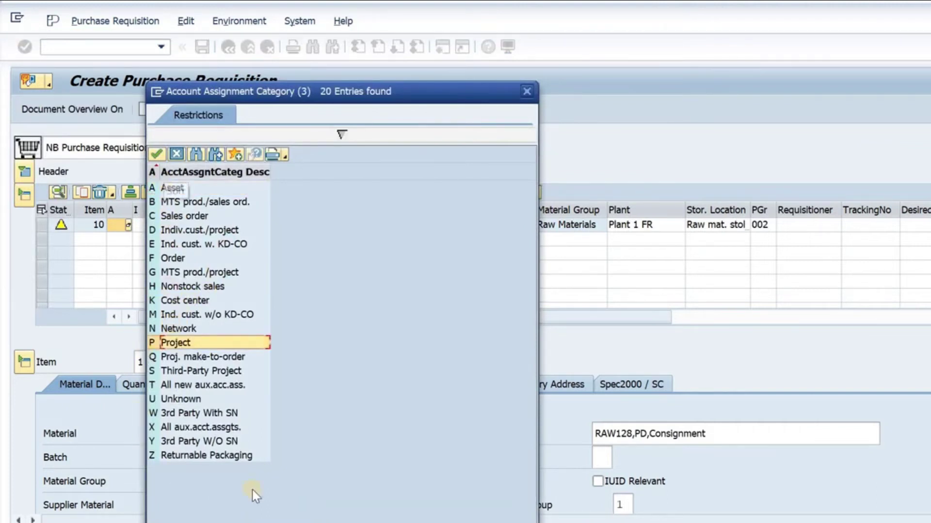
left_click(530, 92)
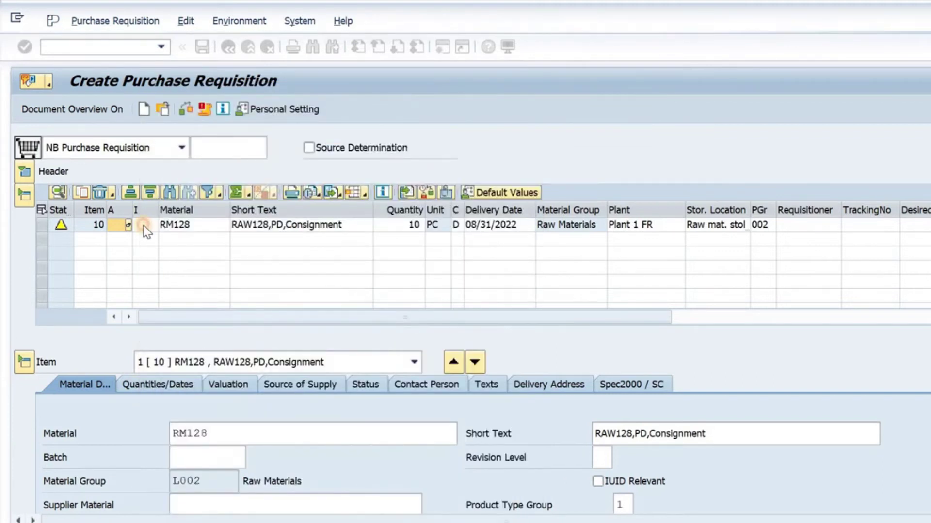
left_click(145, 226)
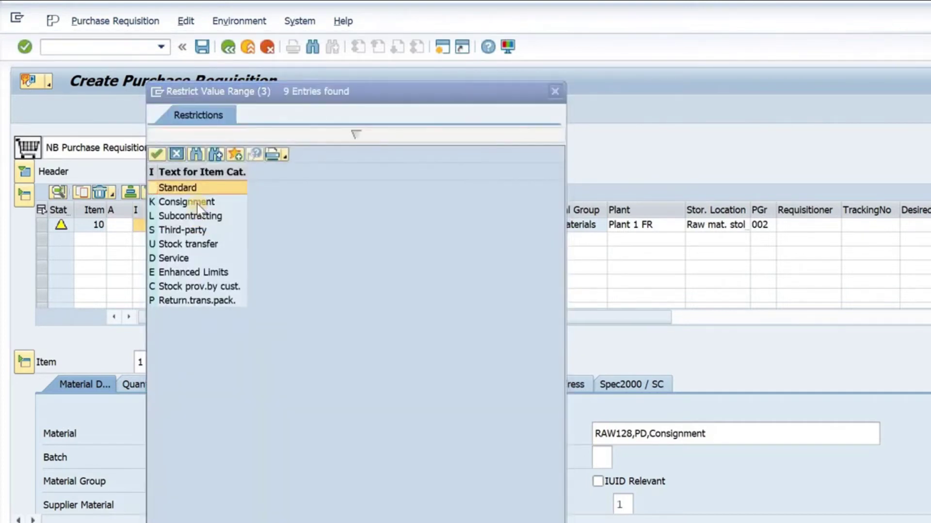
double_click(186, 187)
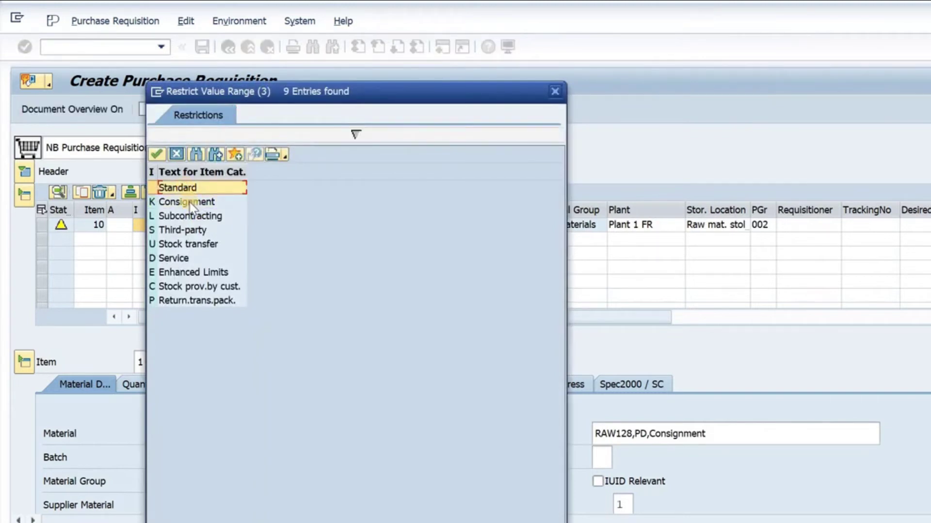
left_click(190, 202)
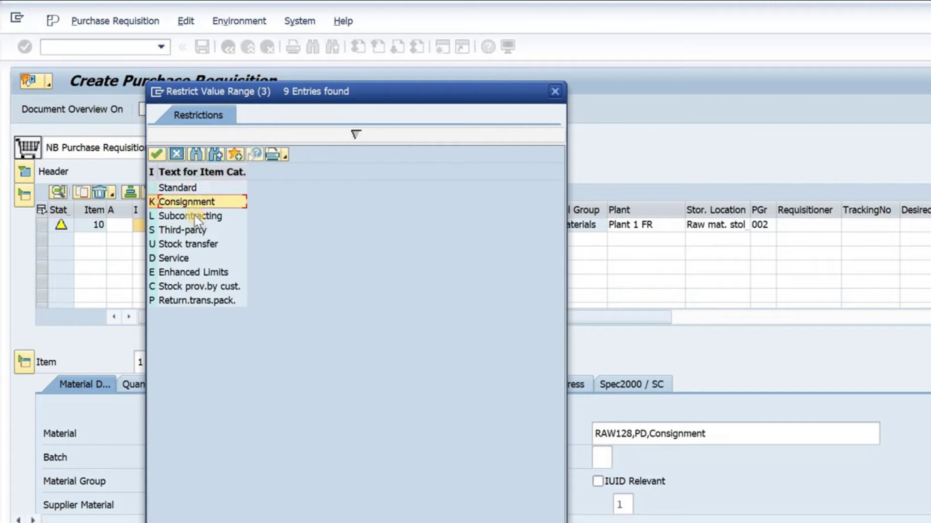
left_click(193, 218)
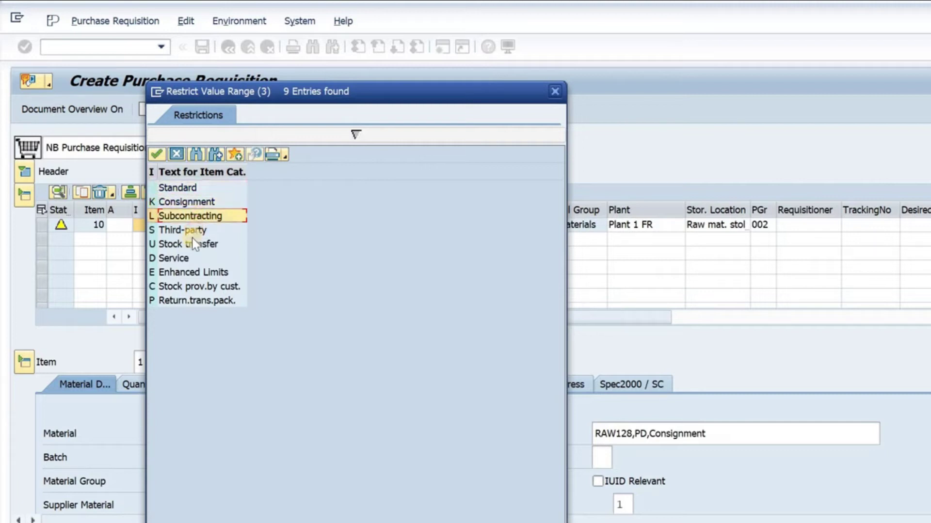
left_click(183, 243)
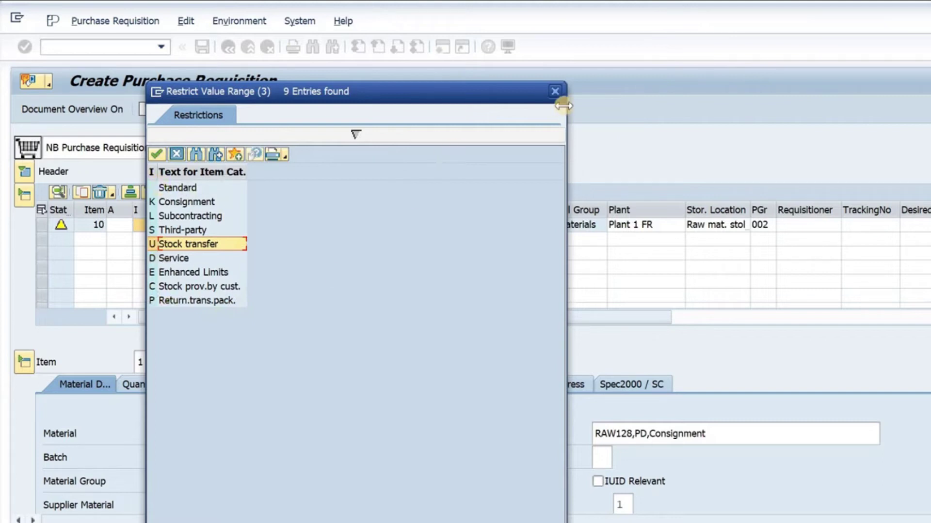
double_click(186, 187)
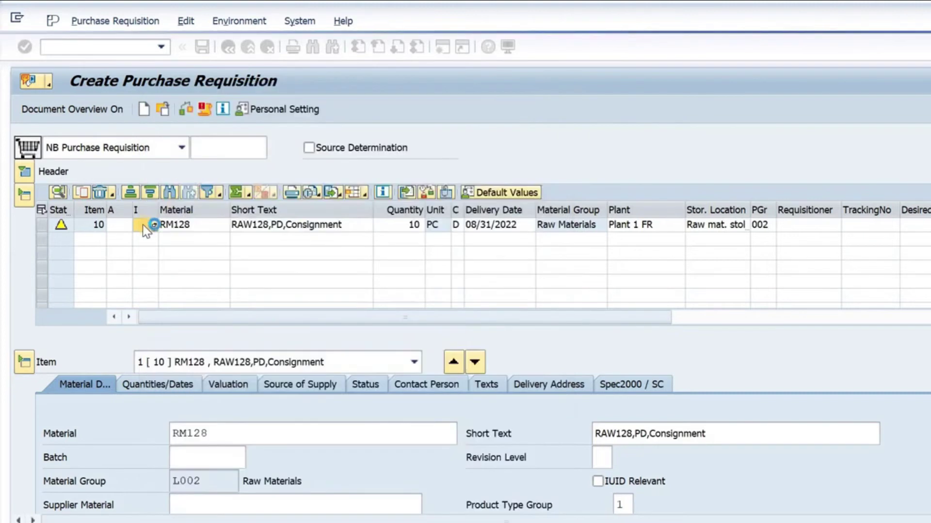
Expand the requisition header and open its empty Header note in the text editor.
left_click(26, 170)
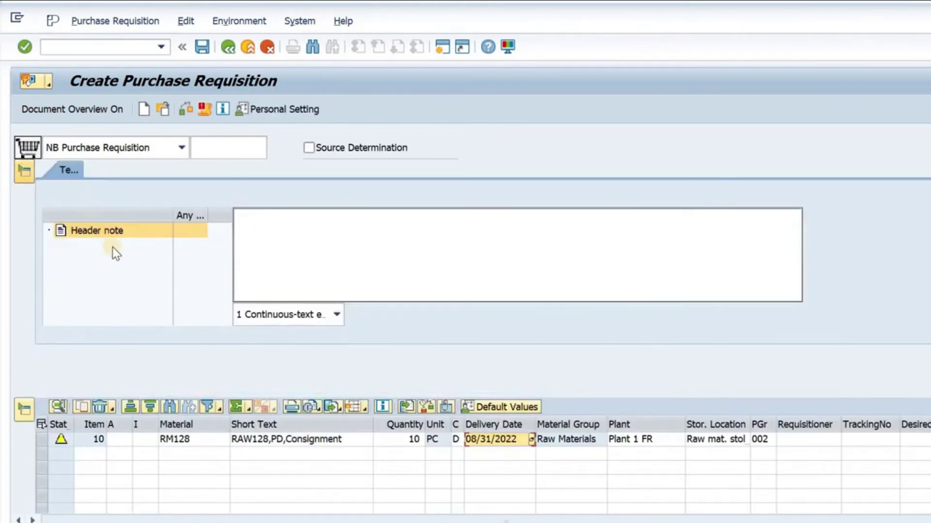
left_click(113, 232)
left_click(272, 228)
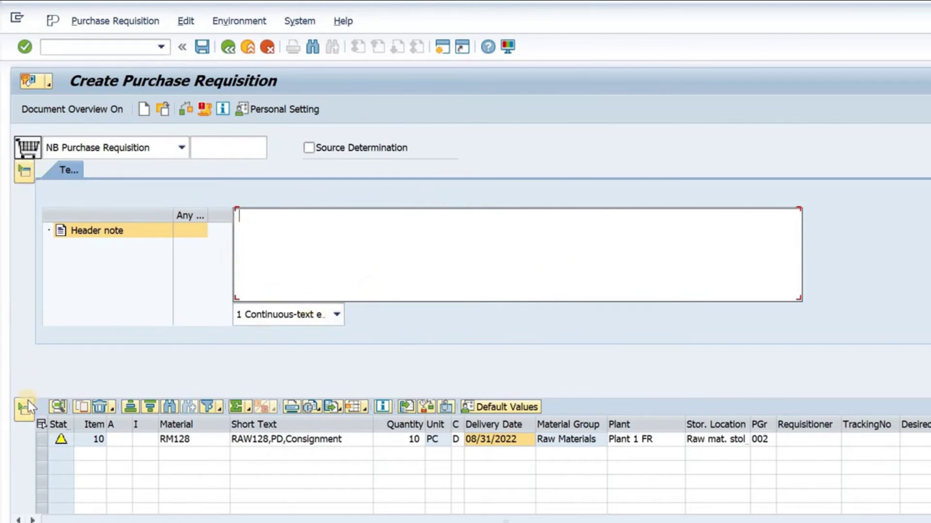
Collapse the header to return to item 10's overview and Material Data for RM128.
left_click(23, 174)
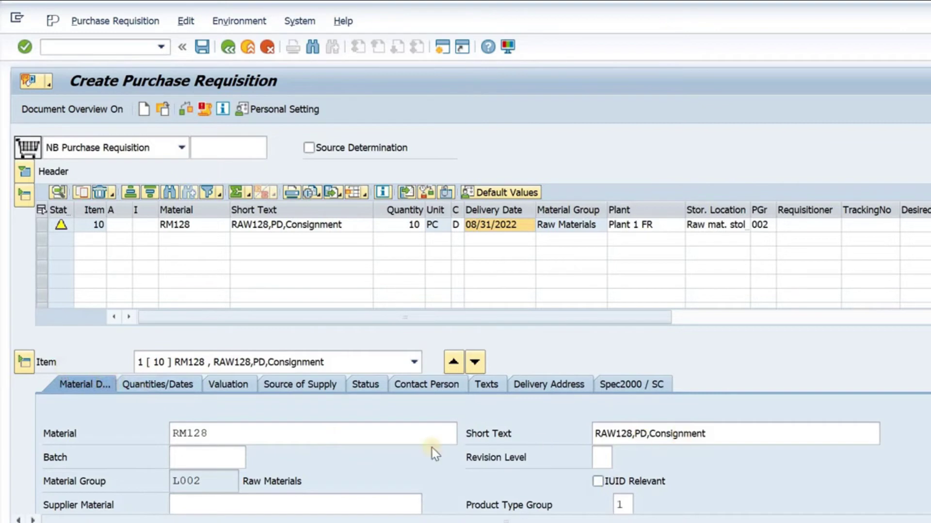
Review item 10's quantity of 10 and its dates, then its valuation: 1.65 EUR per PC, 16.50 EUR total.
left_click(170, 385)
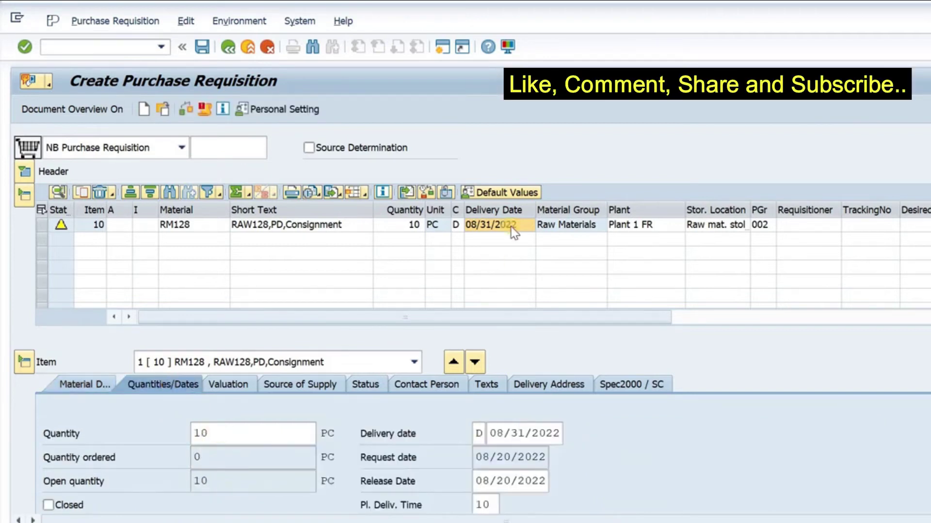
left_click(223, 435)
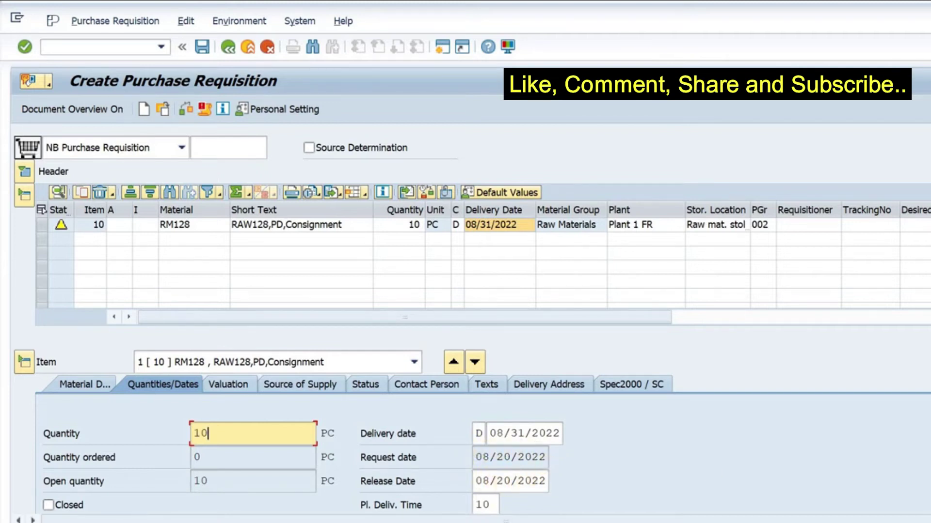
scroll(792, 509, "down", 3)
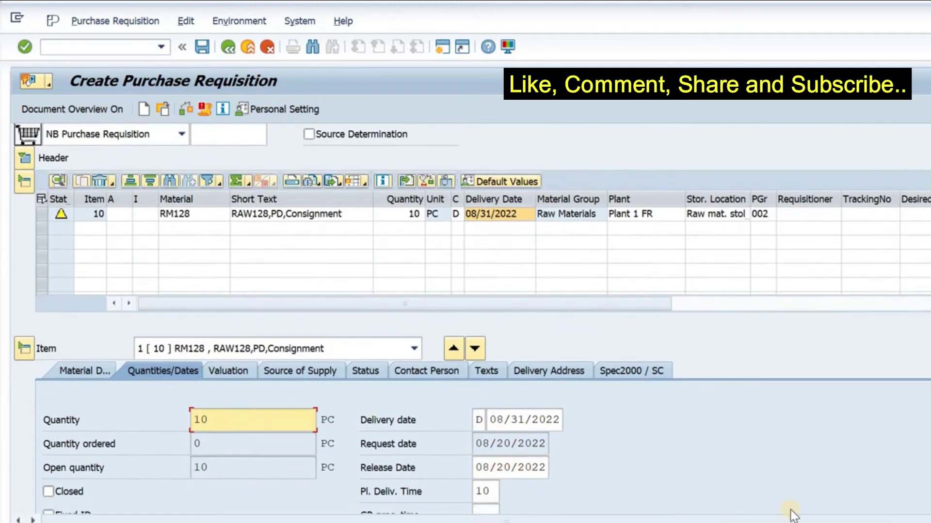
scroll(553, 395, "down", 3)
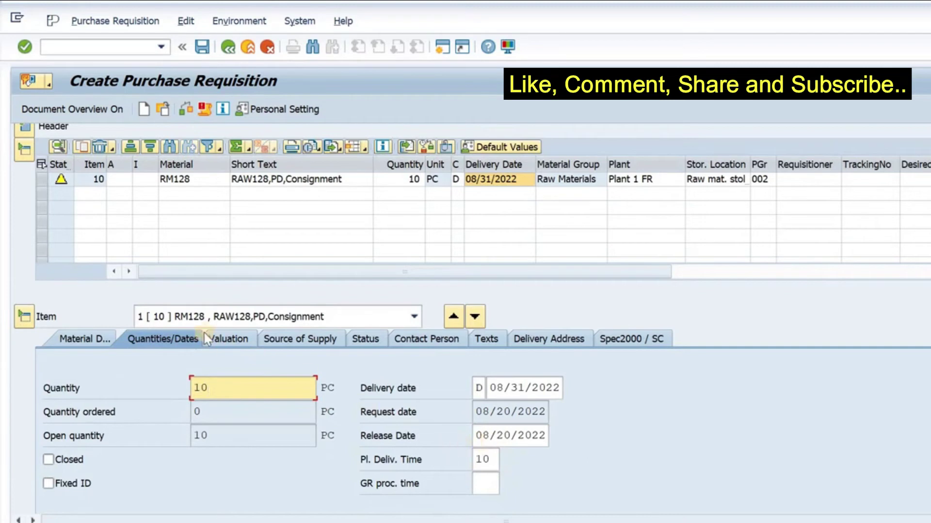
left_click(234, 340)
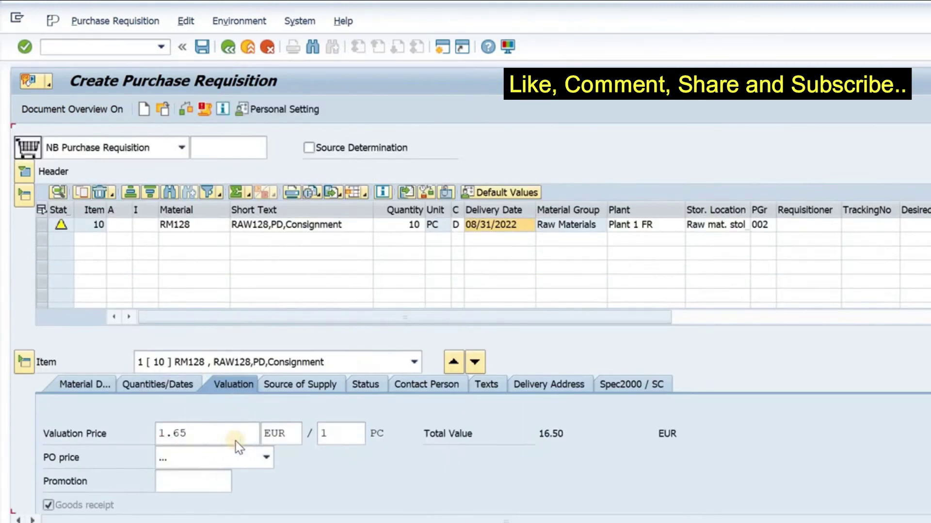
View item 10's source of supply, then its status: Not edited, Not Blocked.
left_click(307, 385)
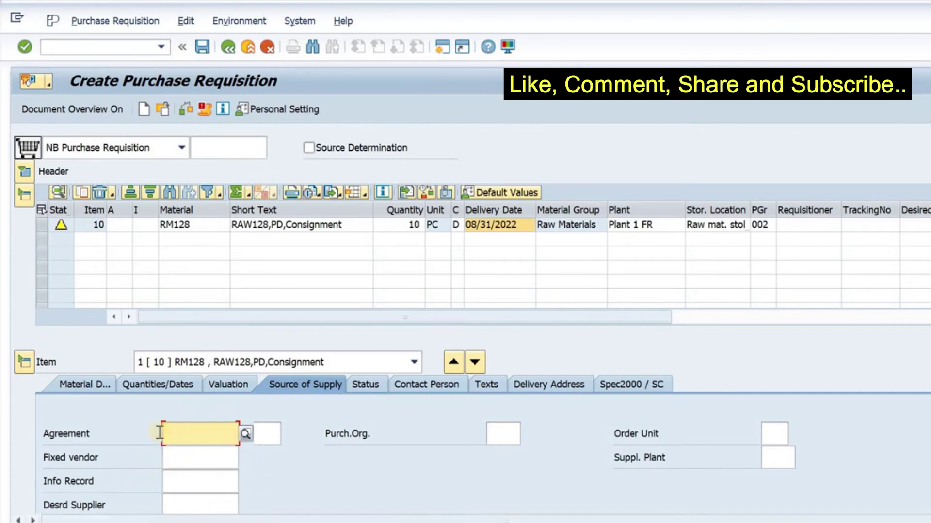
left_click(365, 386)
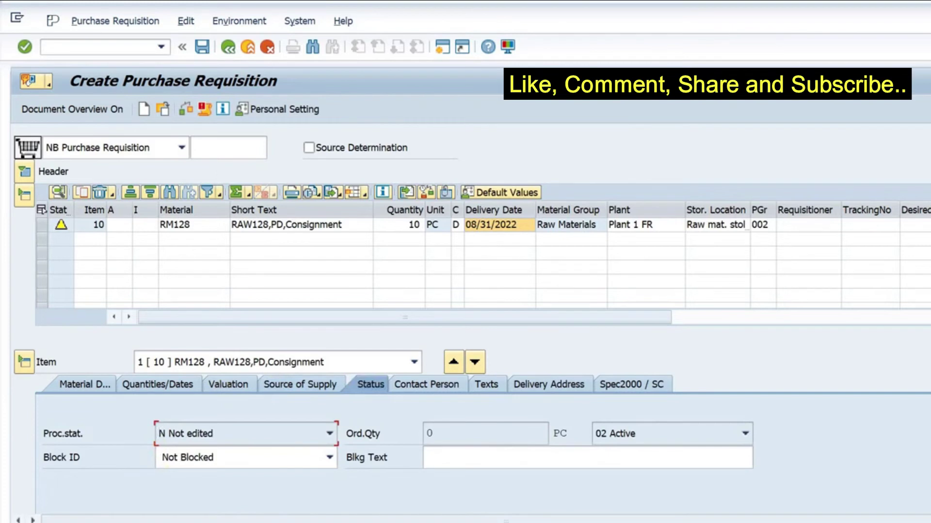
scroll(526, 359, "down", 3)
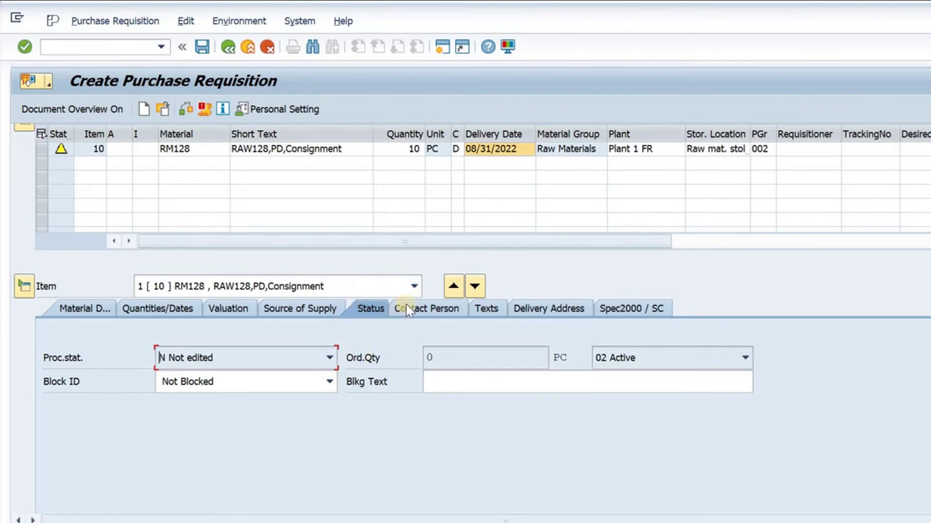
Browse item 10's contact person details, then its empty item note and delivery text.
left_click(435, 310)
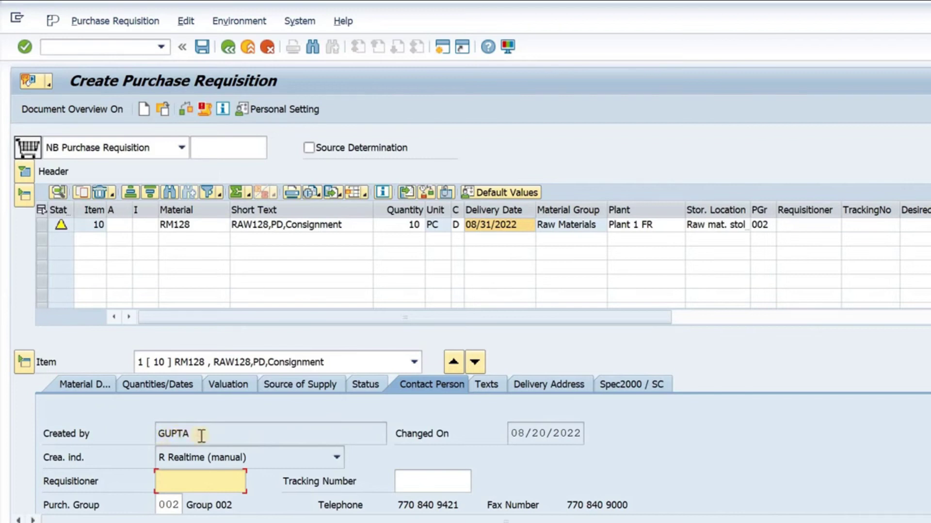
left_click(492, 385)
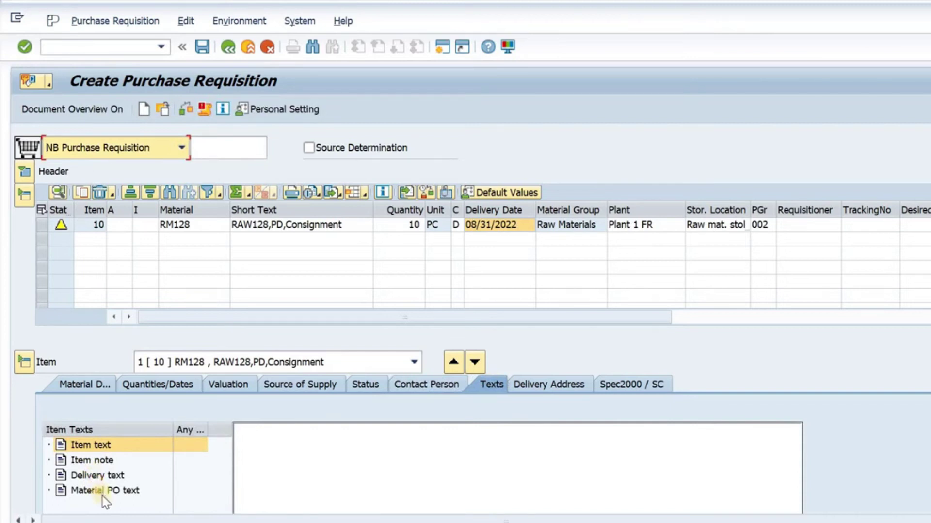
left_click(89, 461)
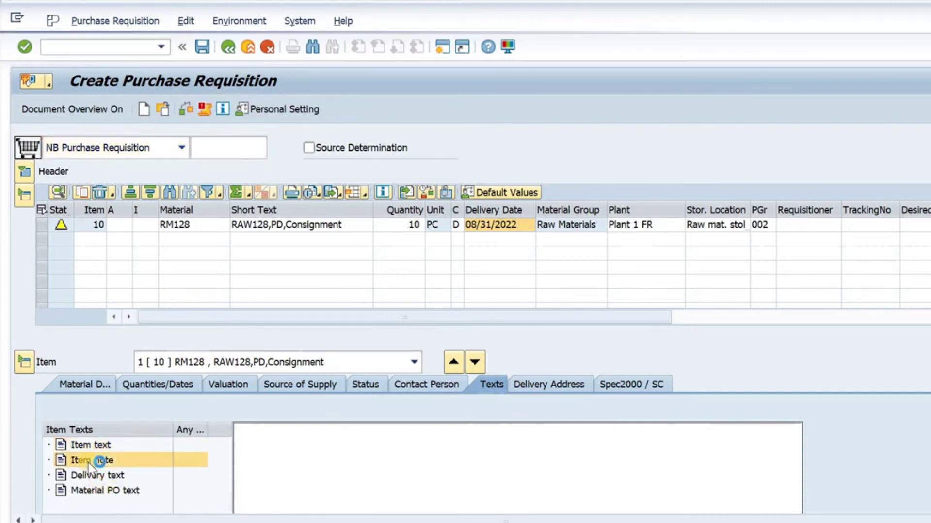
left_click(176, 475)
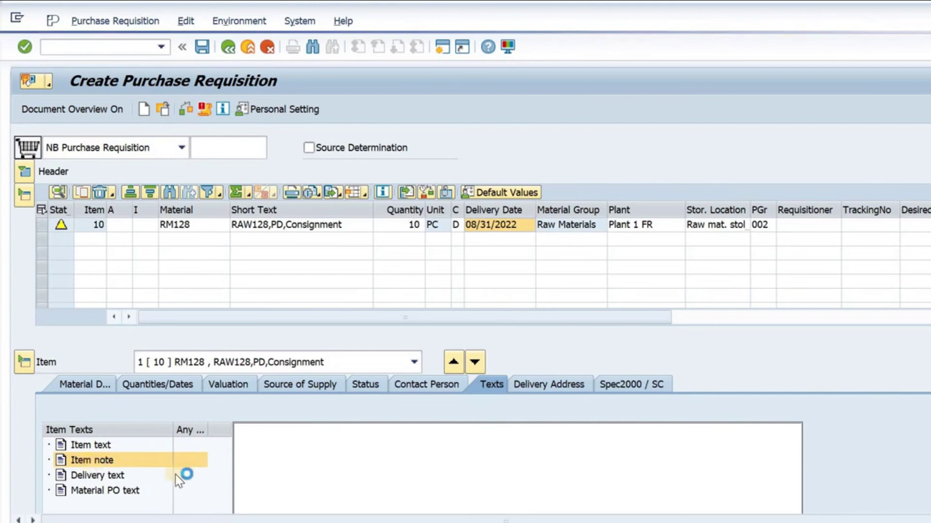
left_click(101, 476)
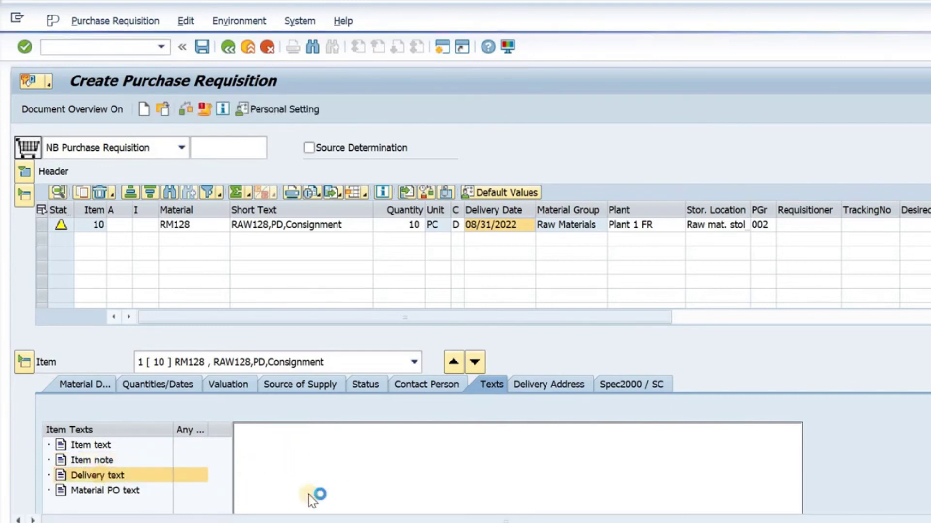
Review item 10's delivery address, pre-filled from Storage Location 121C in France.
left_click(553, 386)
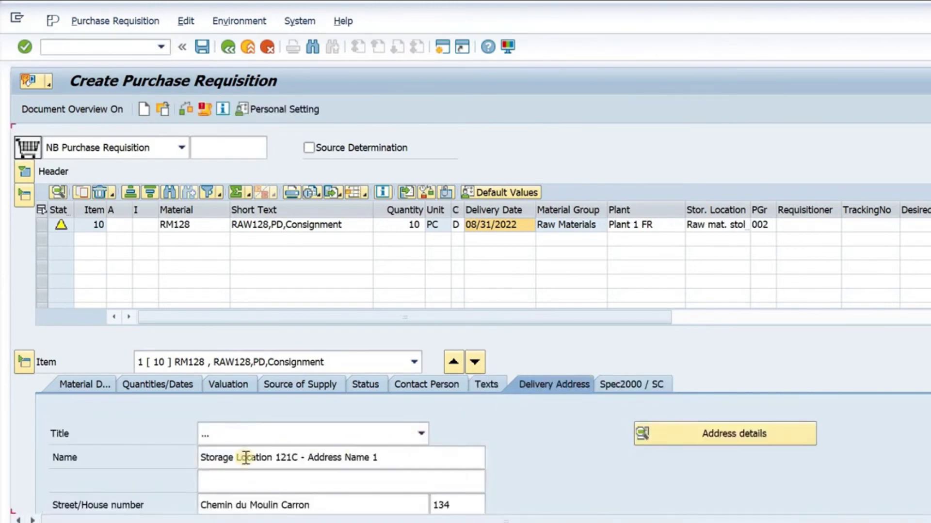
left_click(245, 457)
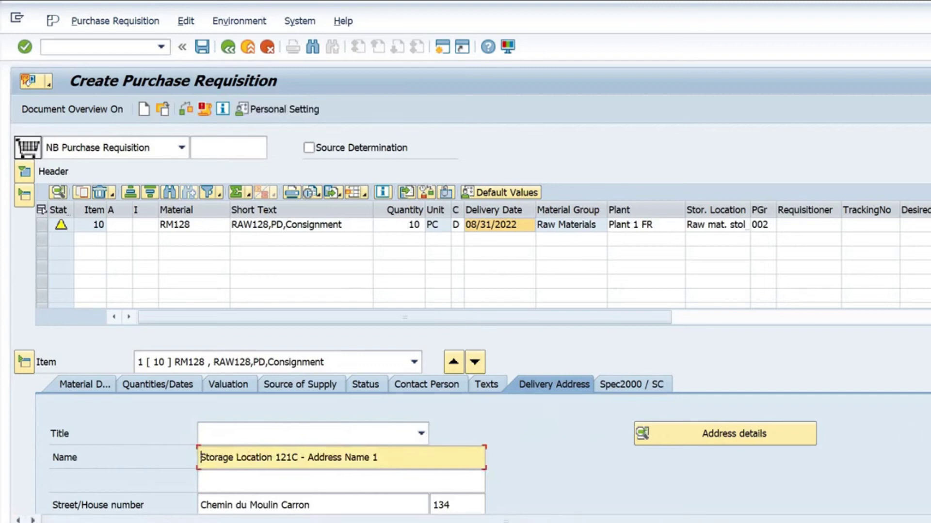
scroll(290, 398, "down", 3)
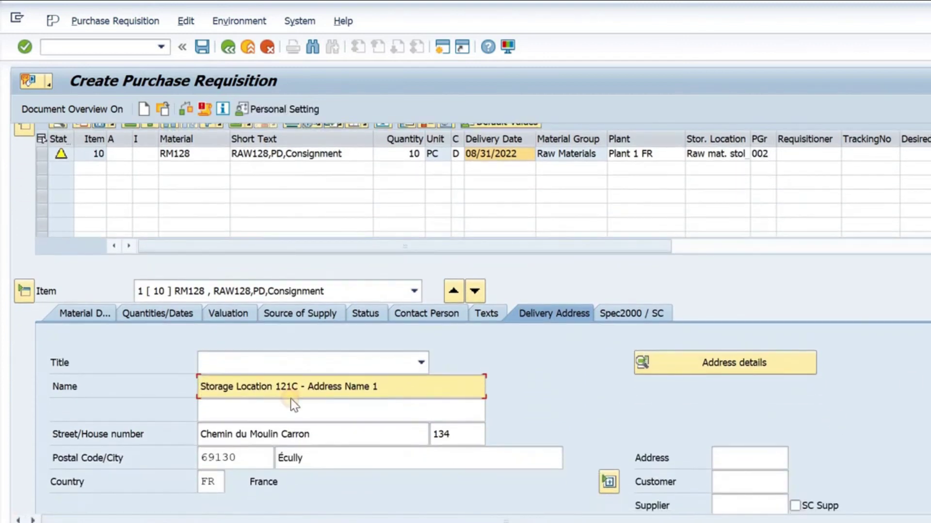
scroll(231, 232, "up", 3)
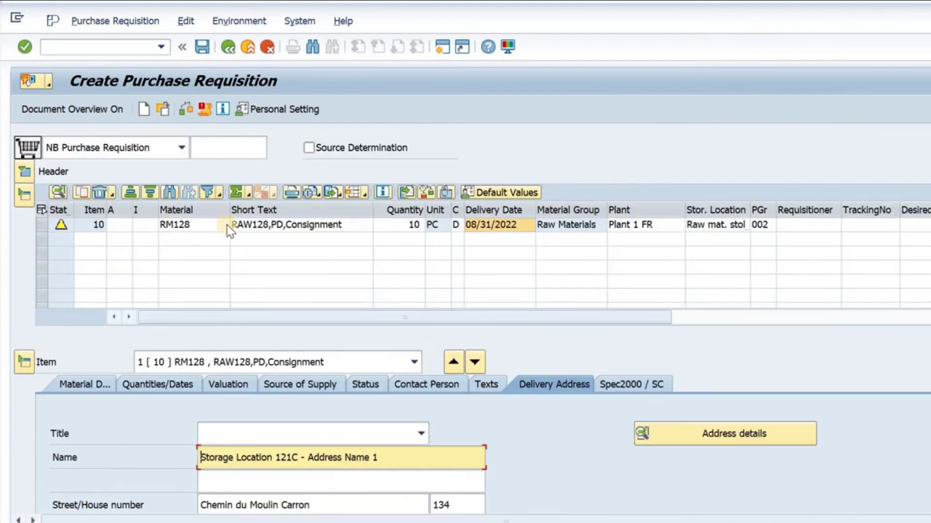
Check the requisition and confirm result MEPO044: no messages issued.
left_click(188, 109)
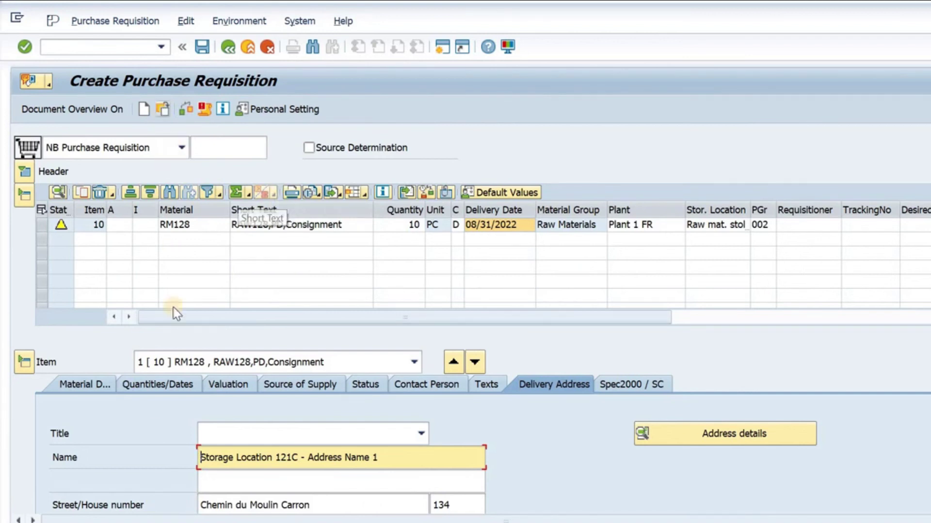
left_click(184, 111)
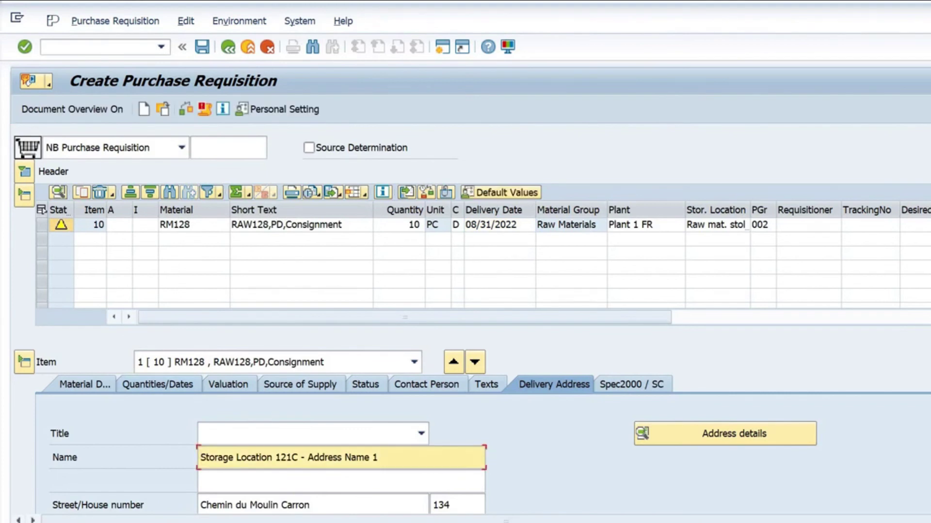
key("Return")
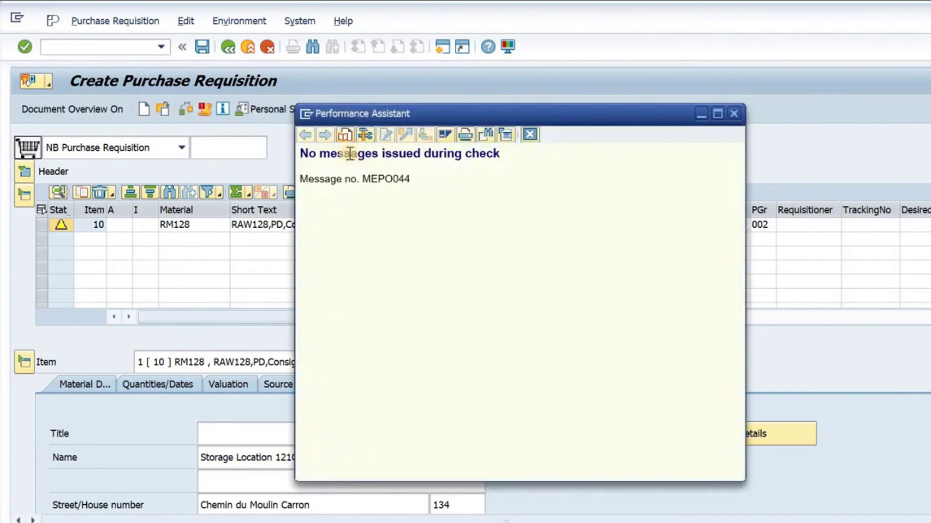
triple_click(356, 154)
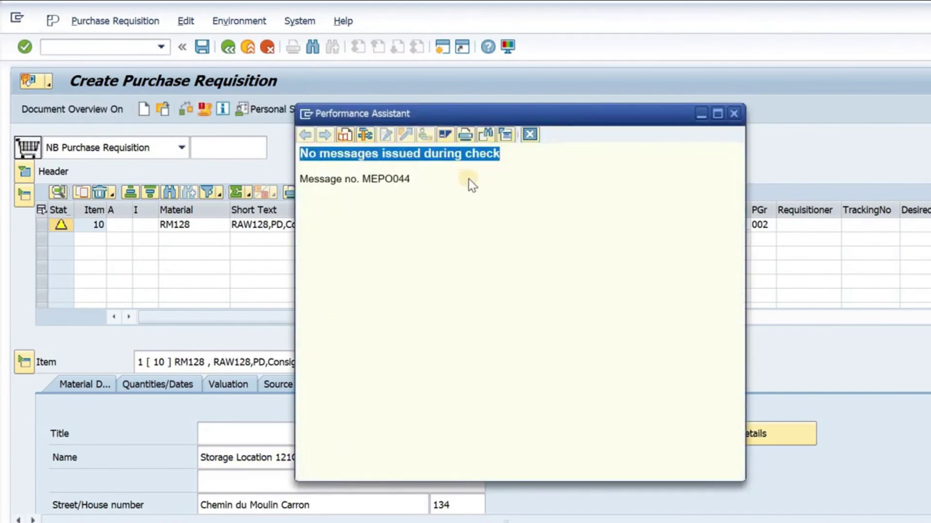
left_click(508, 156)
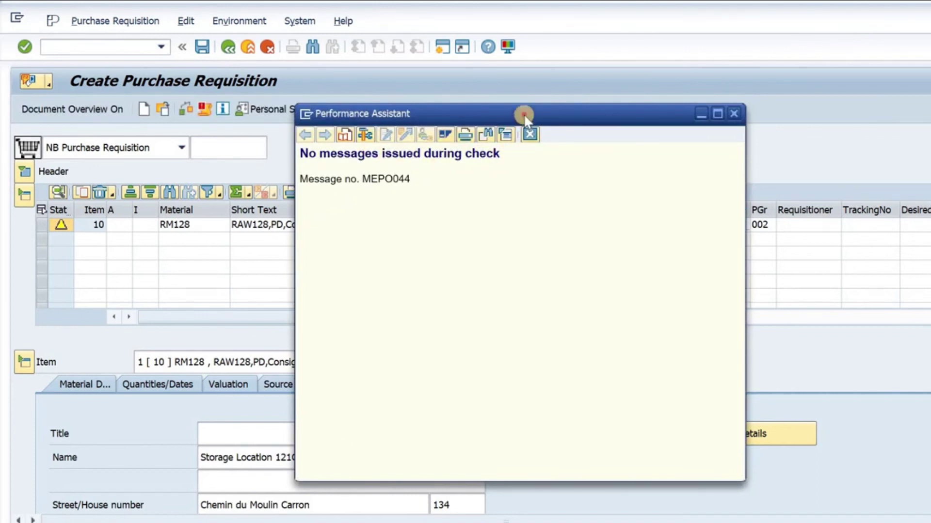
left_click_drag(523, 113, 672, 159)
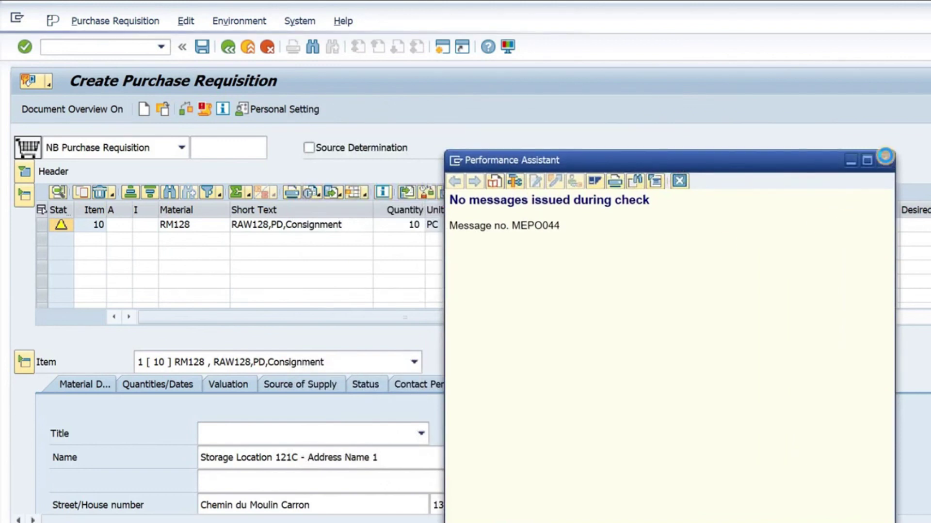
Save the purchase requisition and dismiss the 06402 'Purchase requisition created' message.
left_click(885, 156)
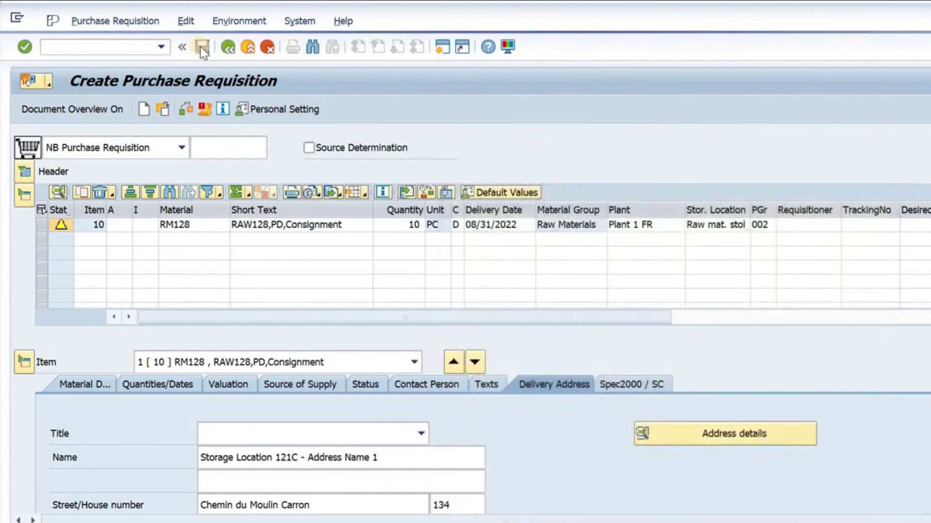
left_click(201, 46)
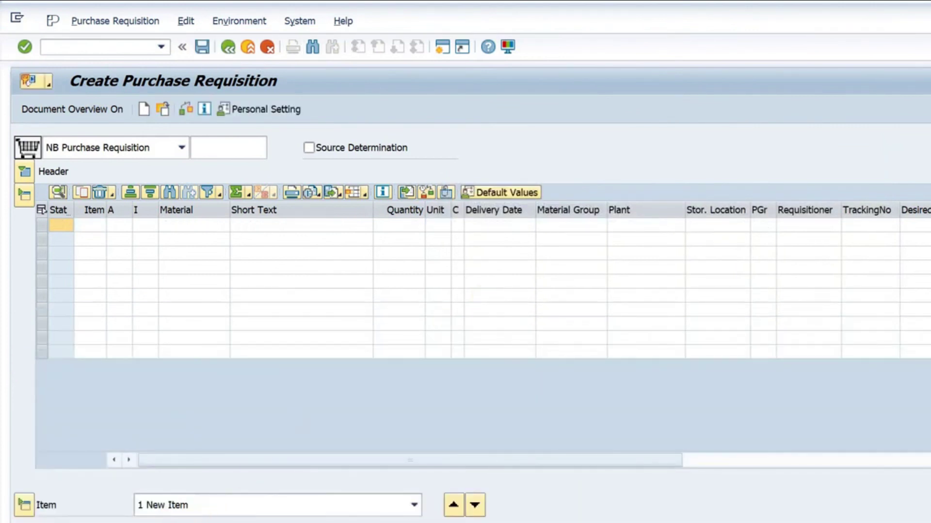
left_click(485, 115)
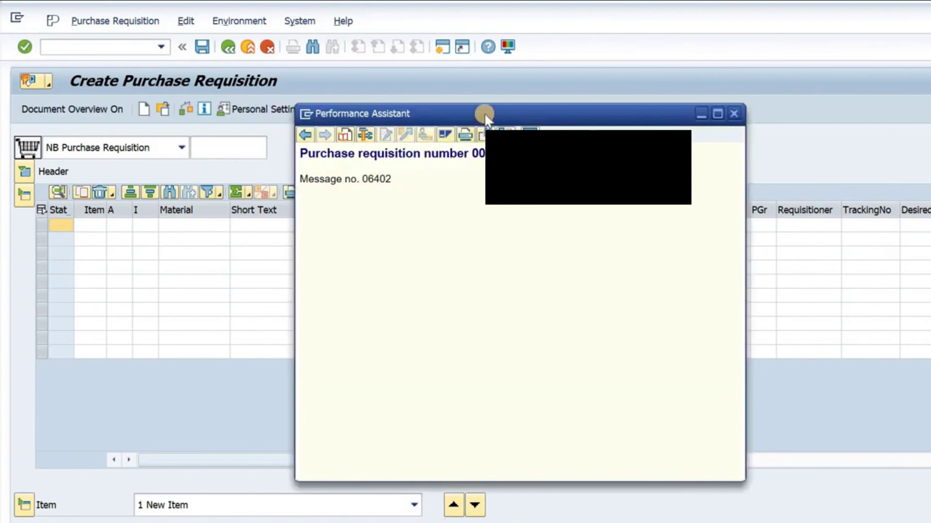
left_click_drag(485, 114, 632, 115)
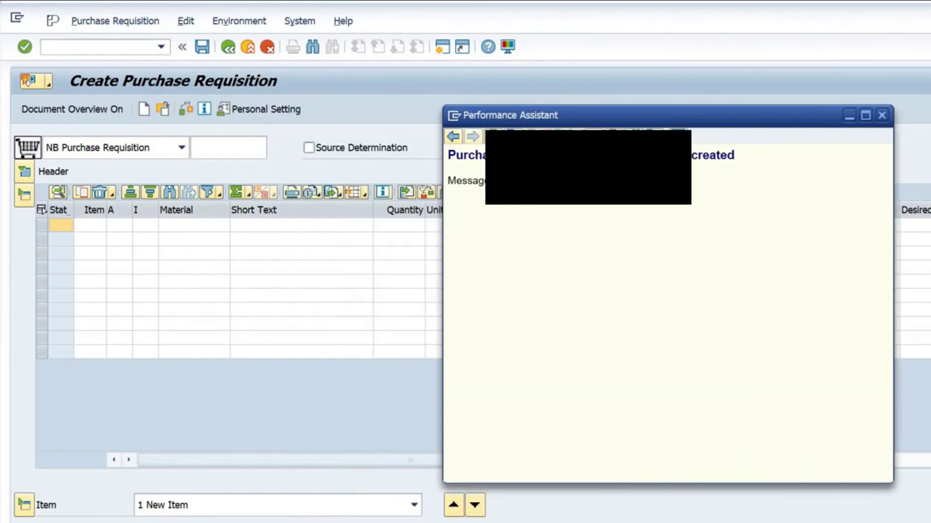
left_click(849, 115)
left_click(102, 47)
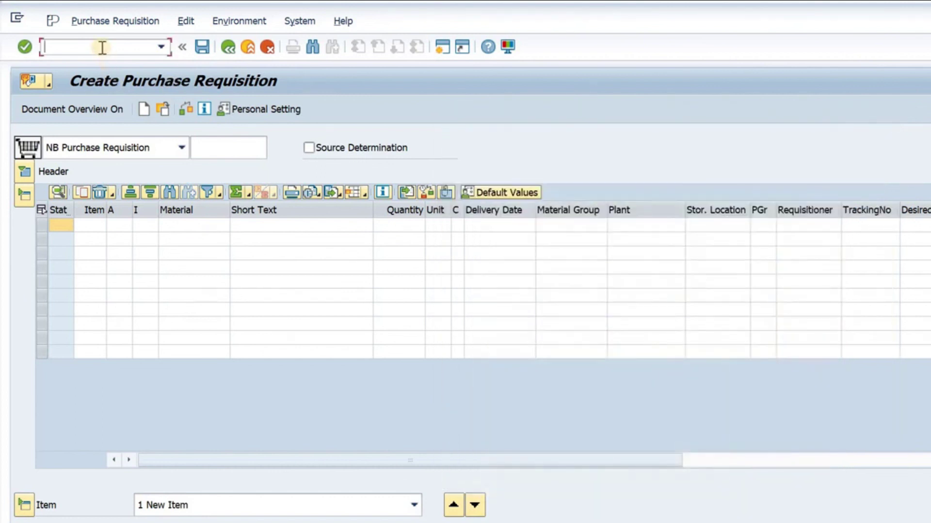
Run /nme53n and open the saved requisition by entering its number (001) under Other Document.
type("/nme53n")
key("Return")
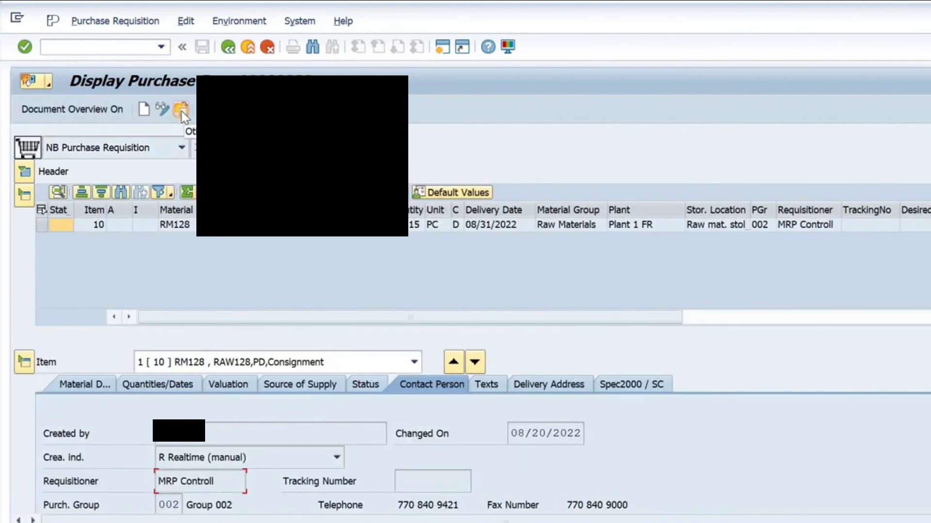
left_click(181, 109)
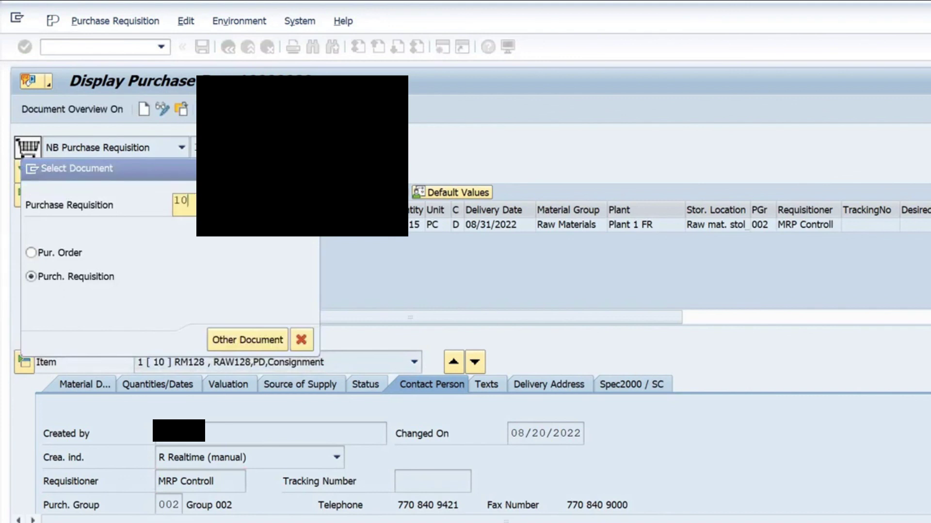
type("001")
left_click(242, 340)
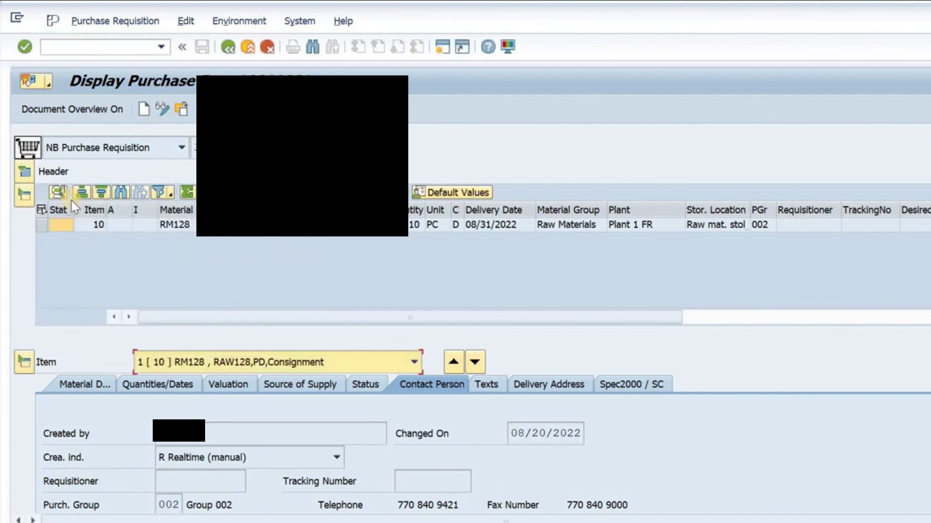
Check item 10's quantity and storage location, then its Material Data, Source of Supply and Status tabs.
left_click(410, 227)
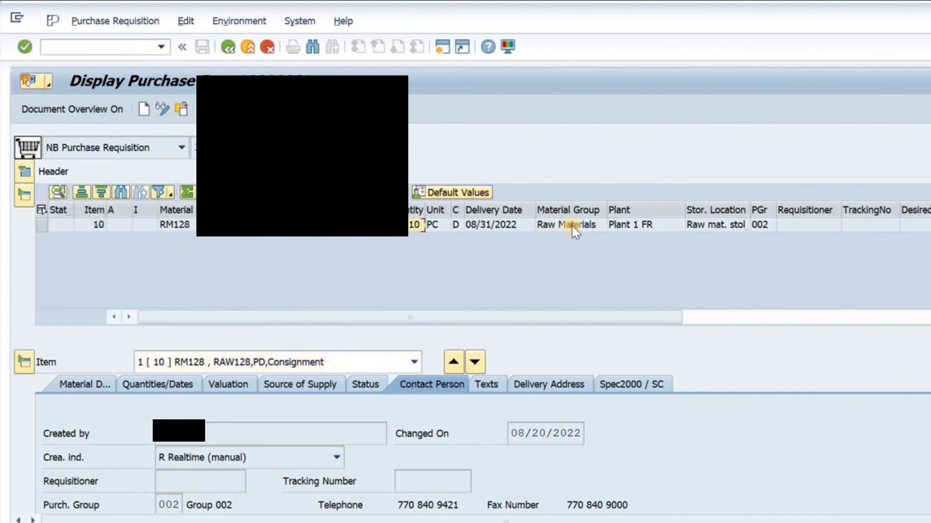
left_click(715, 225)
left_click(87, 385)
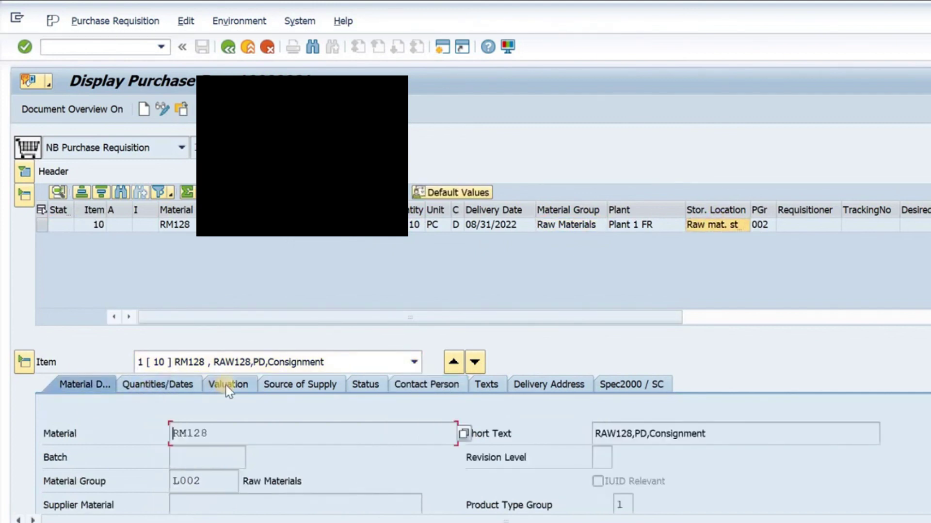
left_click(300, 391)
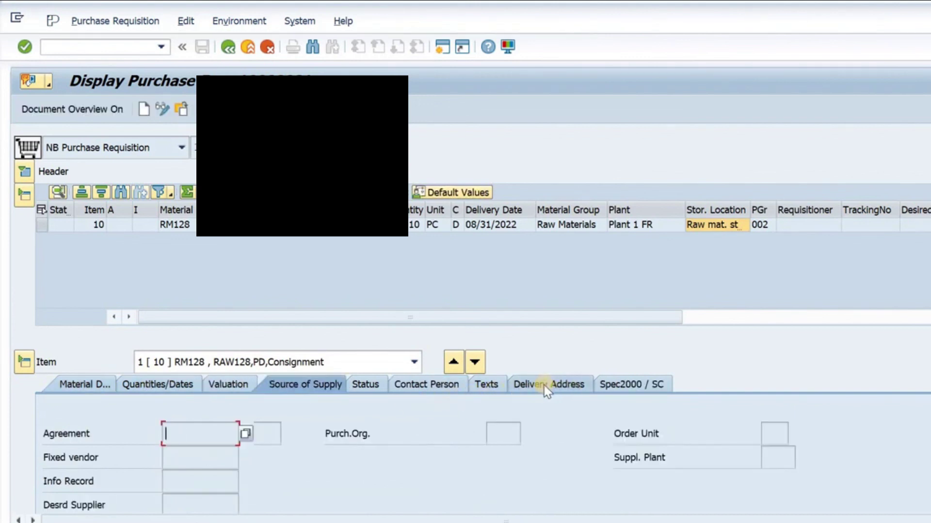
left_click(372, 387)
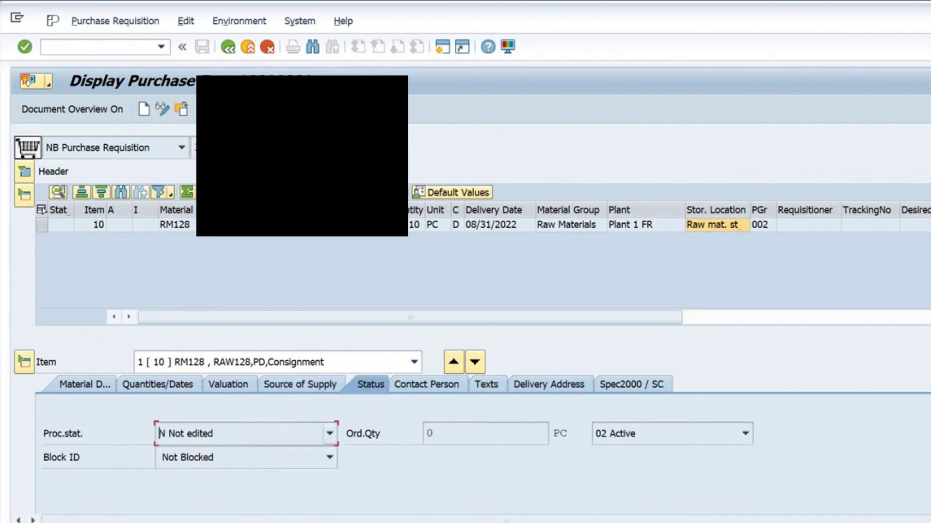
left_click(83, 384)
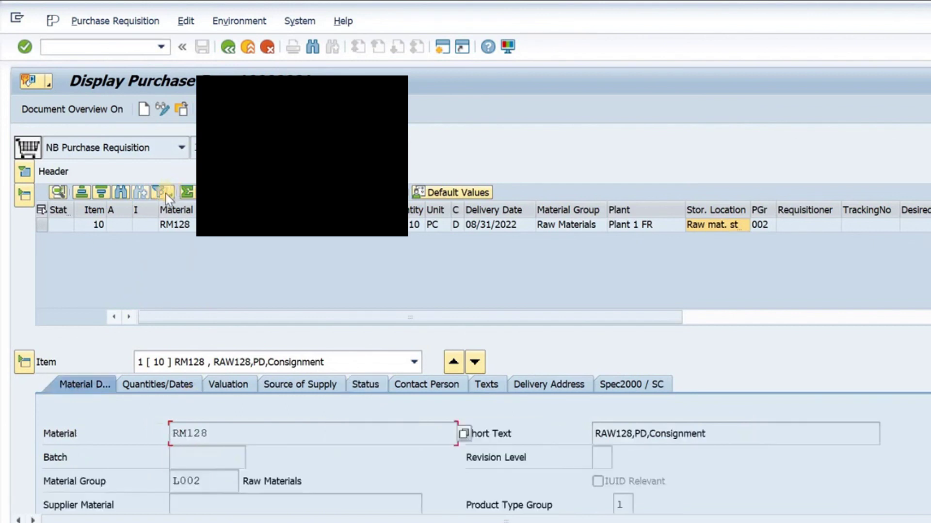